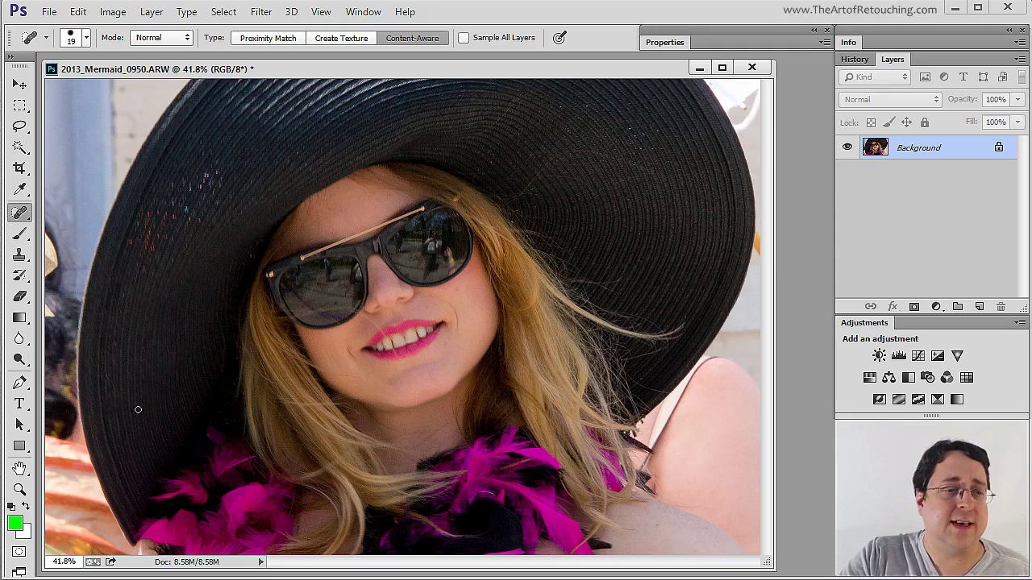
Select the Zoom tool so the portrait can be magnified
left_click(19, 490)
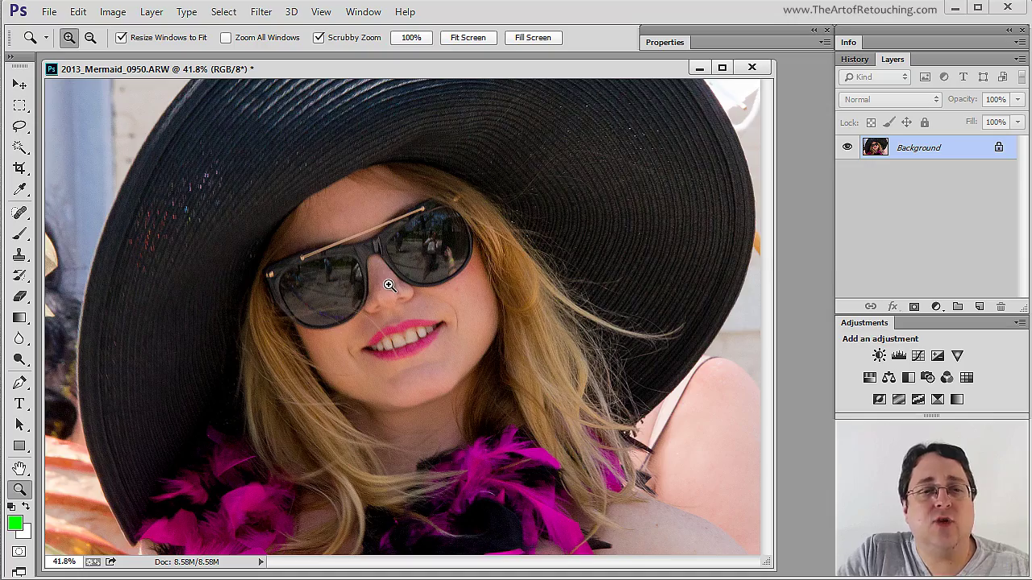
left_click_drag(389, 285, 394, 296)
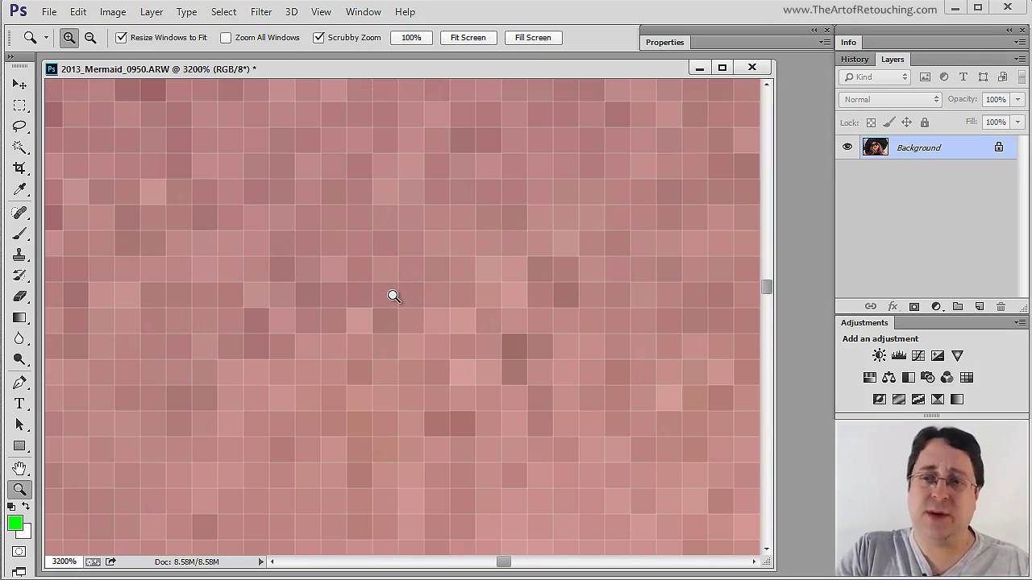
key("ctrl+0")
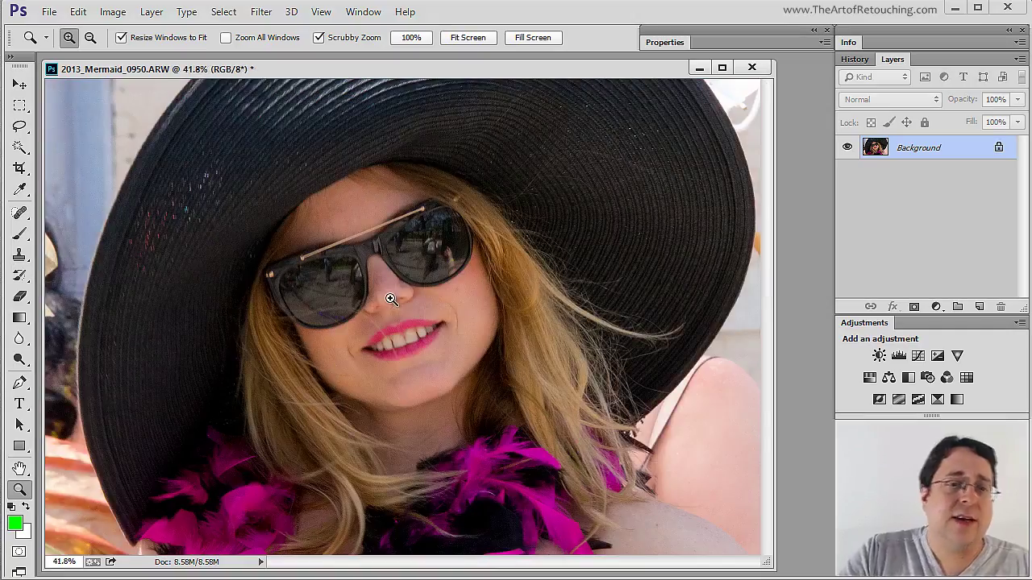
left_click_drag(308, 250, 348, 221)
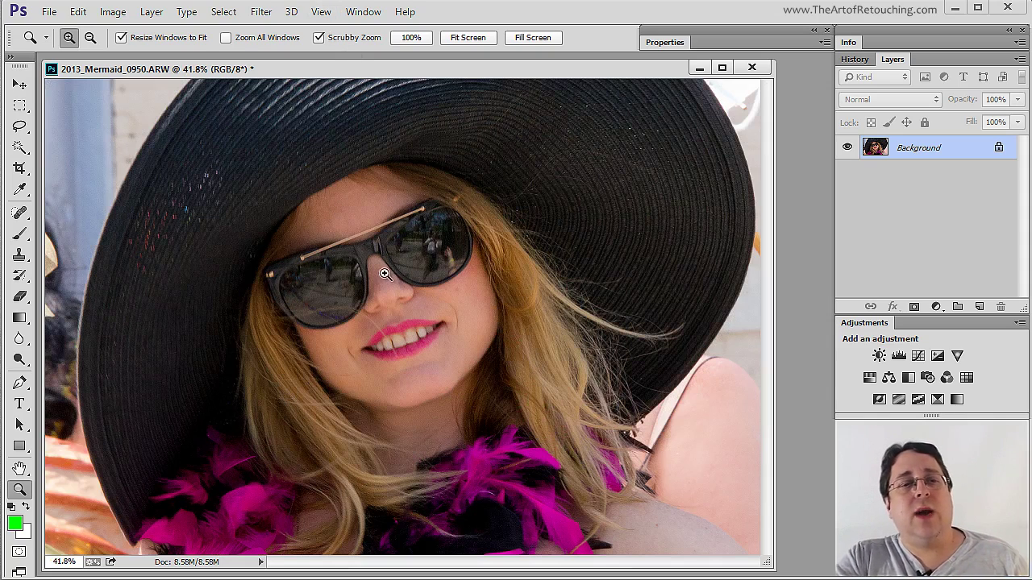
left_click_drag(384, 266, 450, 391)
key("ctrl+0")
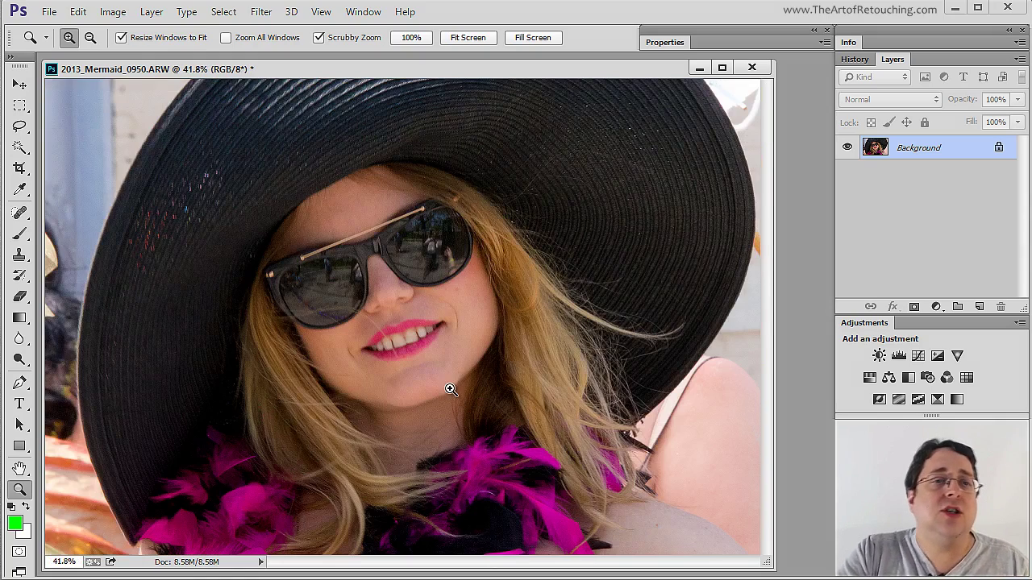
left_click(326, 38)
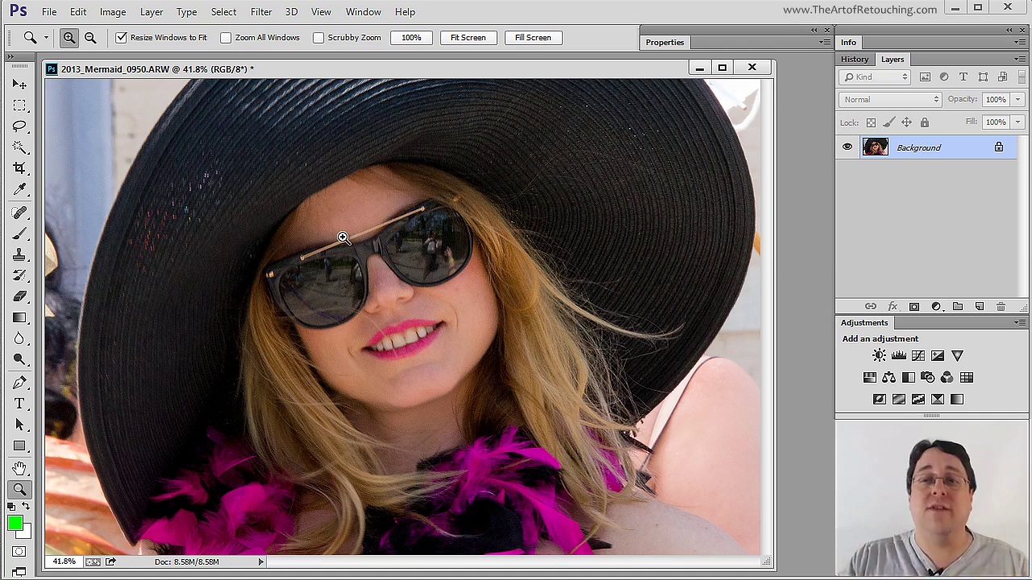
Marquee-zoom on the sunglasses and mouth, then the face, fitting to screen after each
left_click_drag(295, 203, 497, 367)
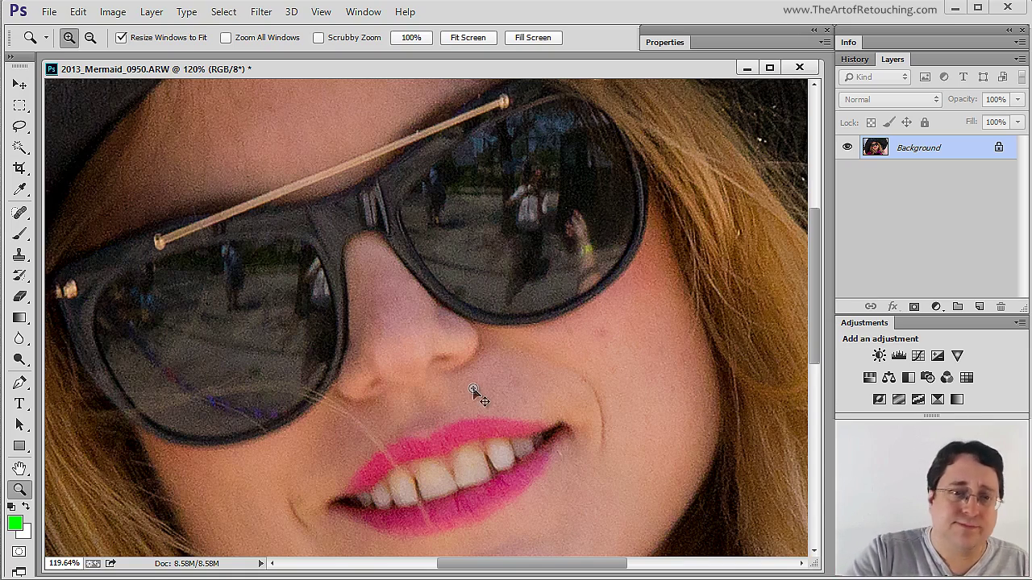
key("ctrl+0")
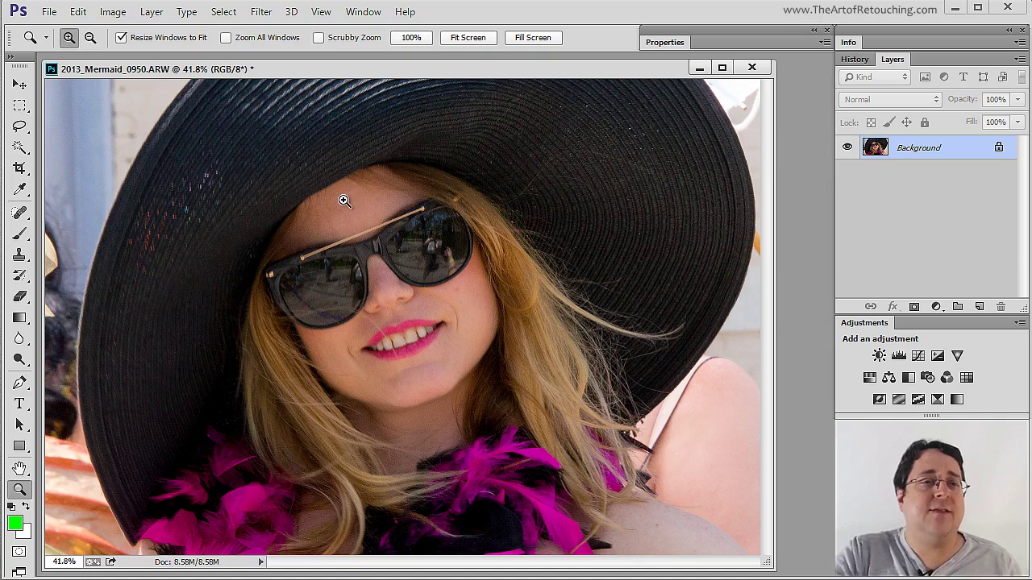
left_click_drag(334, 193, 555, 407)
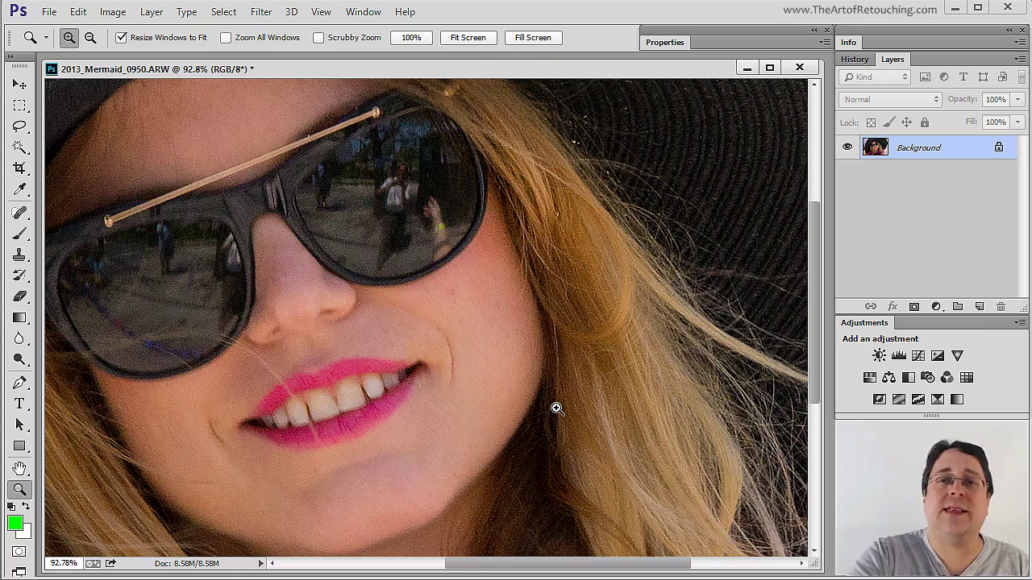
key("ctrl+0")
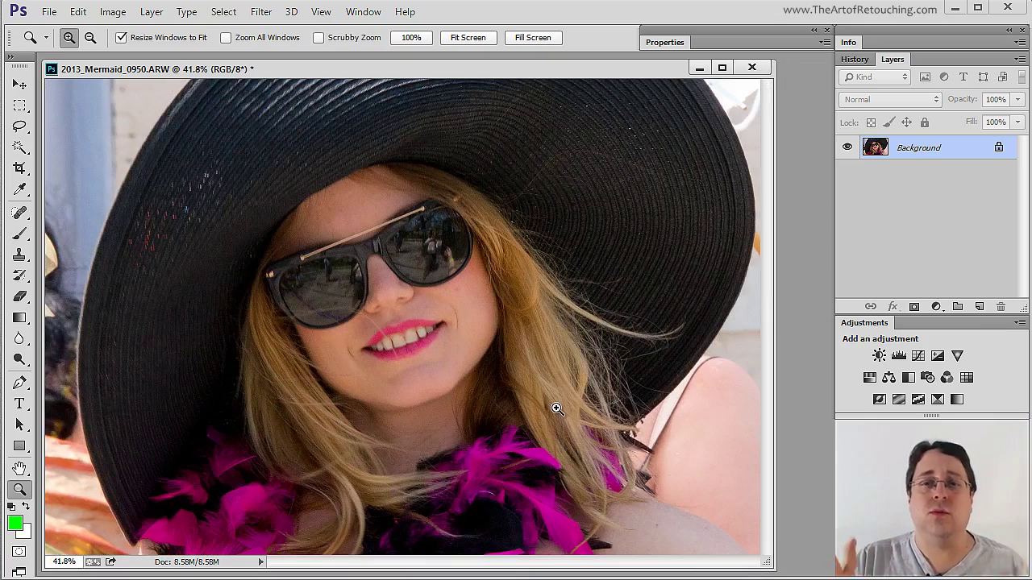
Zoom in step by step over forehead and chin, up to 300% on the mouth corner
left_click(364, 218)
left_click(438, 274)
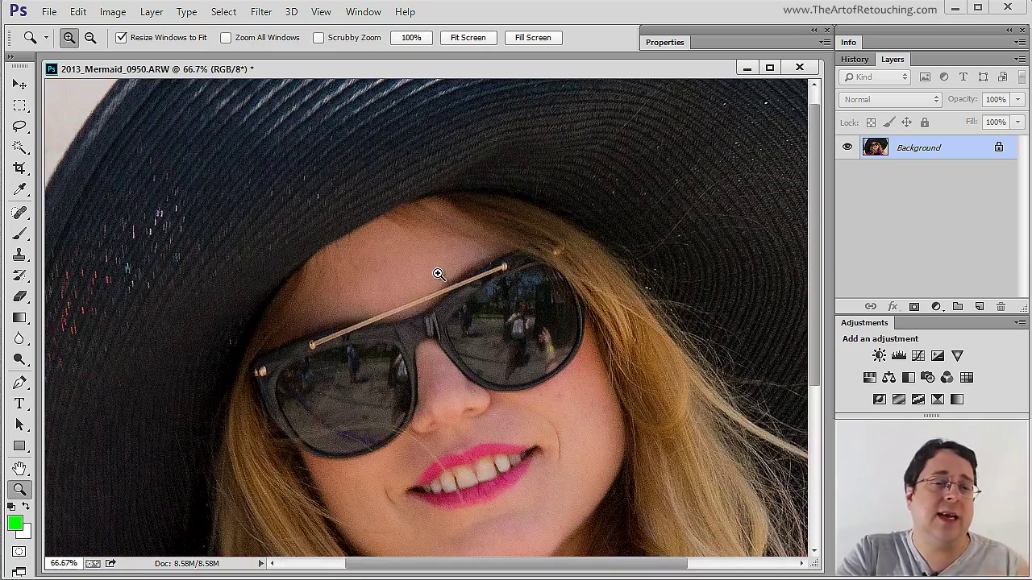
left_click(466, 482)
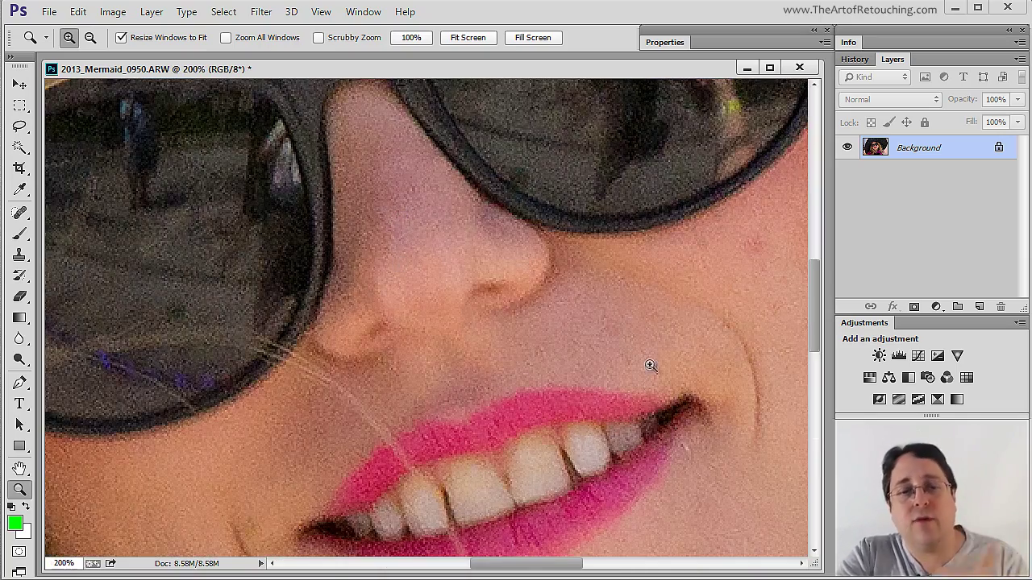
left_click(674, 417)
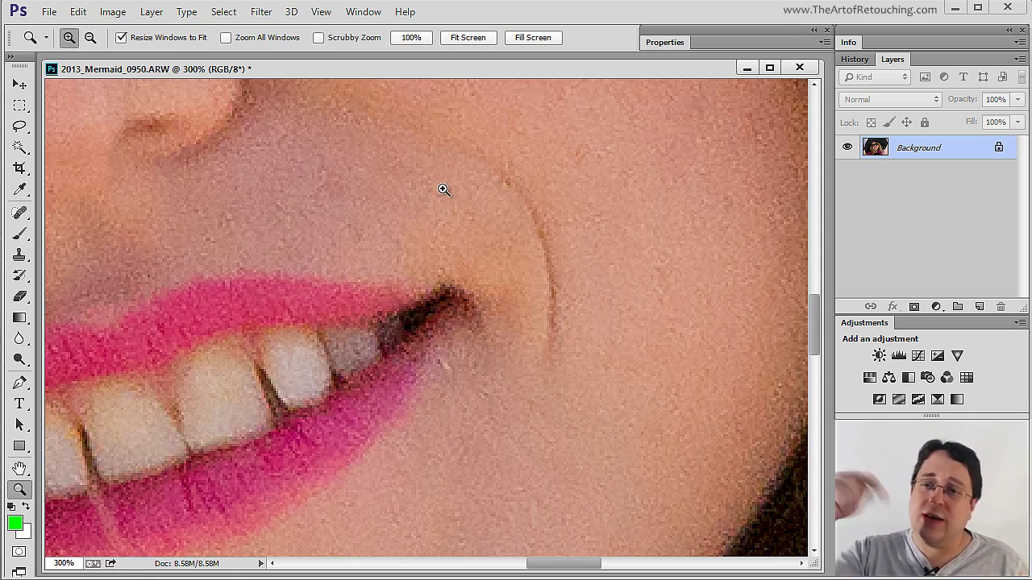
Zoom out three steps to 66.7%, then zoom to 100% on the left lens
key("alt")
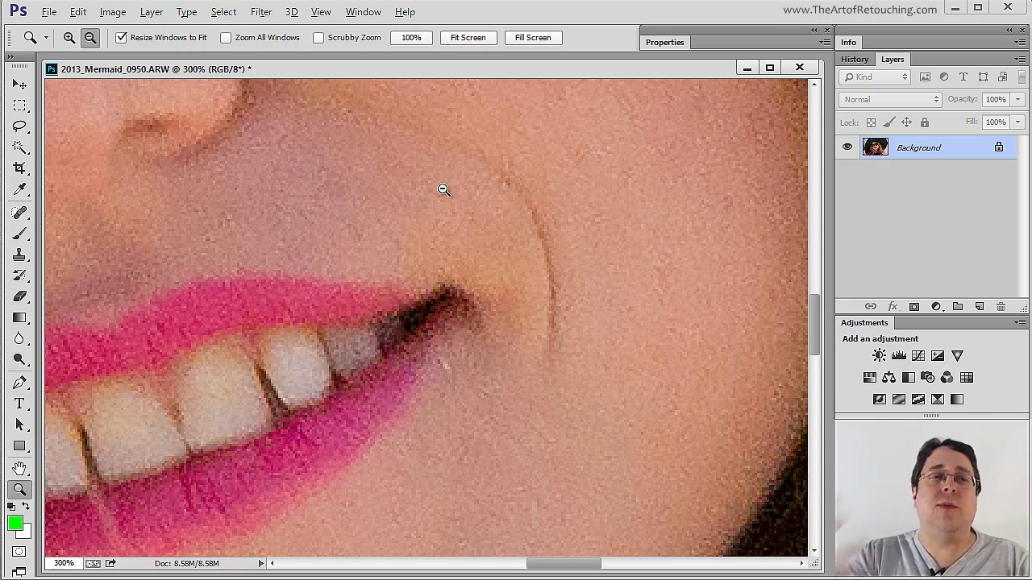
left_click(444, 190, "alt")
left_click(443, 189, "alt")
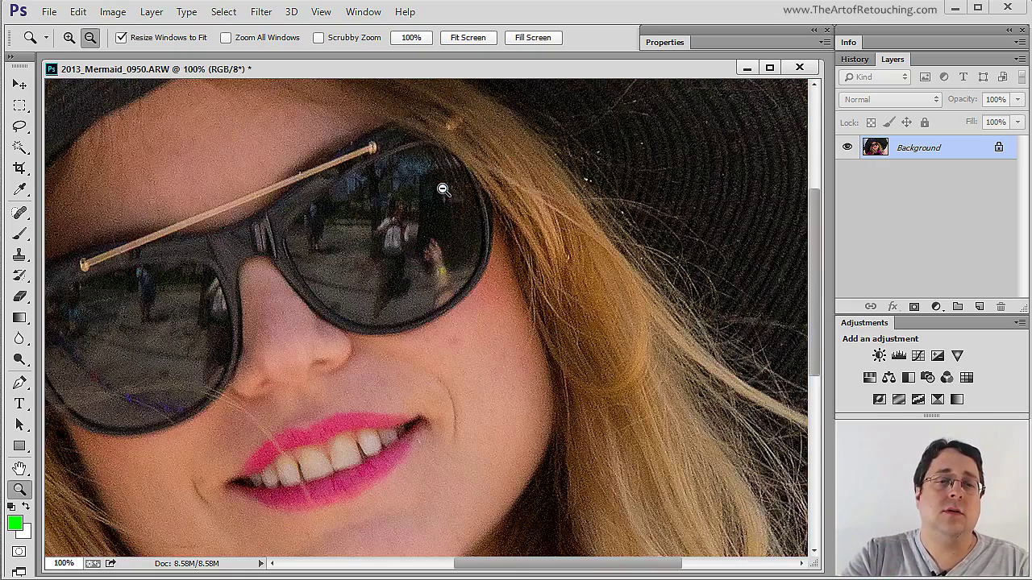
left_click(444, 189, "alt")
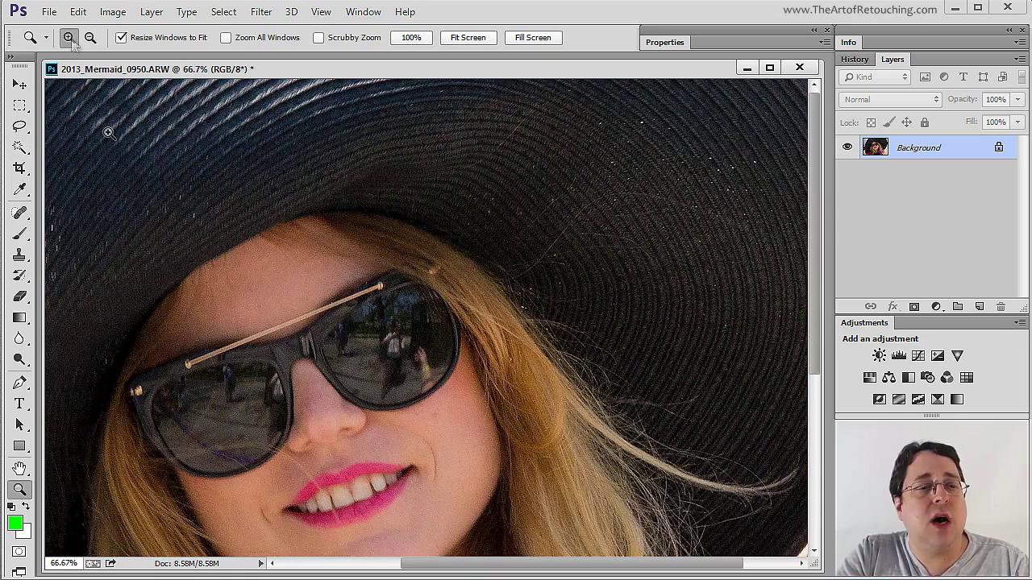
left_click(314, 386)
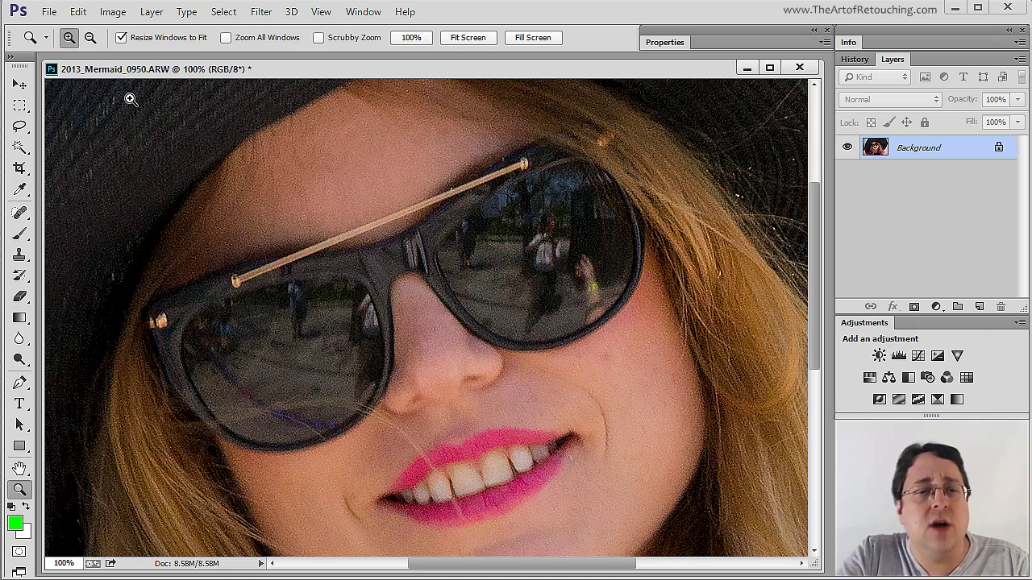
Switch to Zoom Out and shrink the portrait view through 33.3% down to 8.33%
left_click(91, 38)
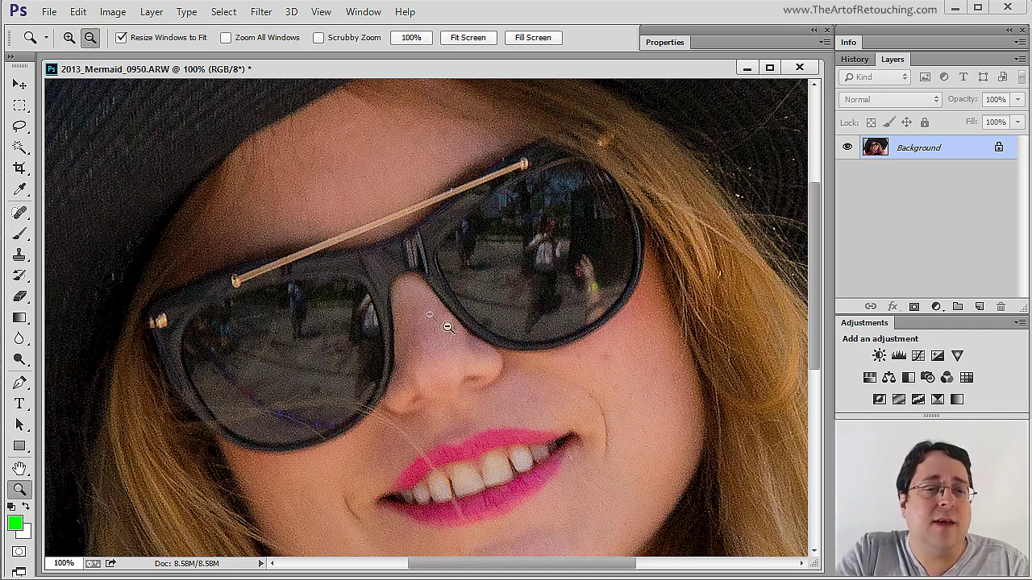
left_click(429, 313)
left_click(429, 313)
left_click(429, 315)
left_click(430, 315)
left_click(323, 242)
left_click(226, 194)
left_click(139, 146)
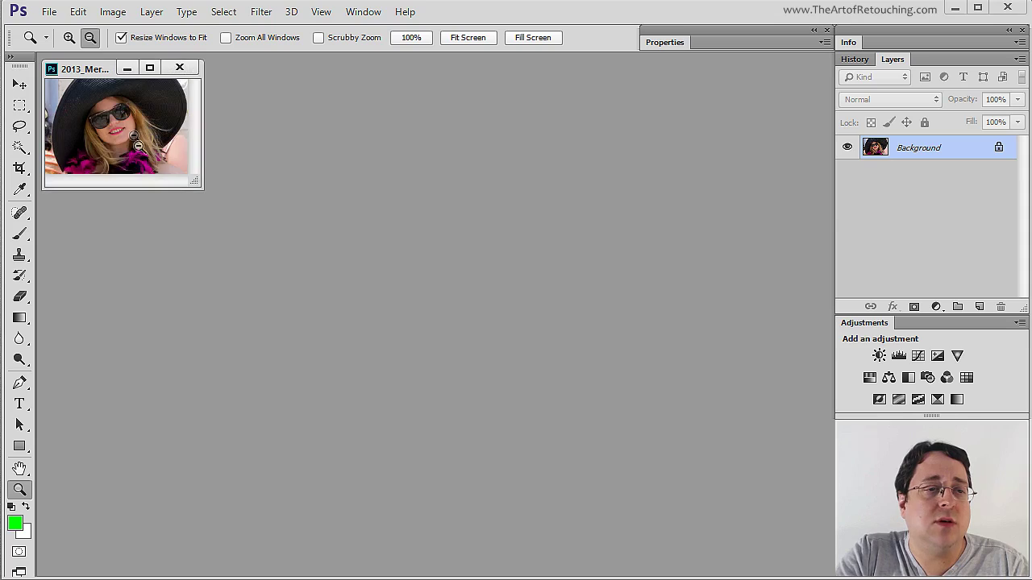
Shrink the view a few more steps, then fit the whole portrait on screen
left_click(139, 145)
left_click(129, 139)
left_click(119, 131)
left_click(108, 124)
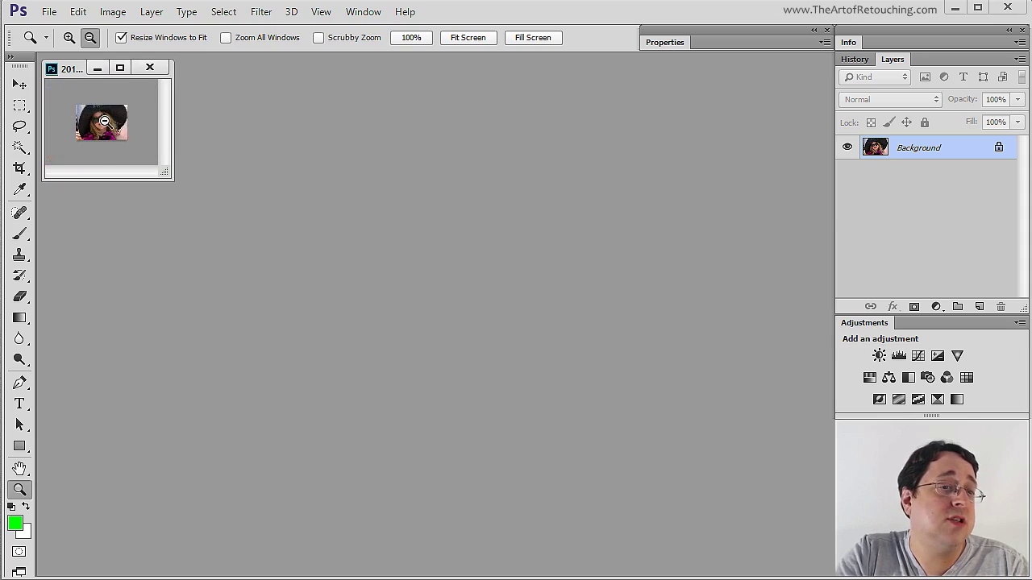
left_click(105, 121)
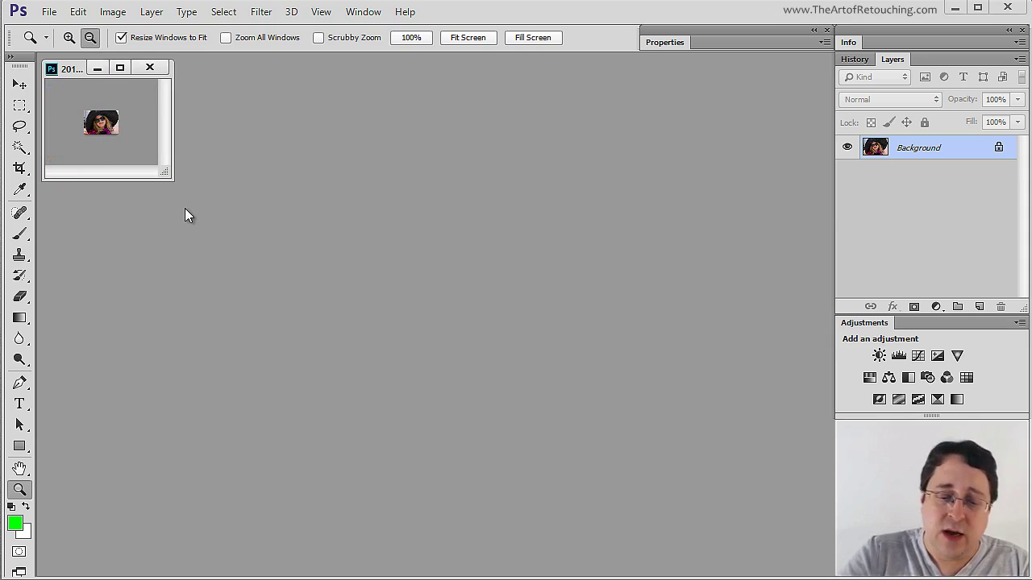
key("ctrl+0")
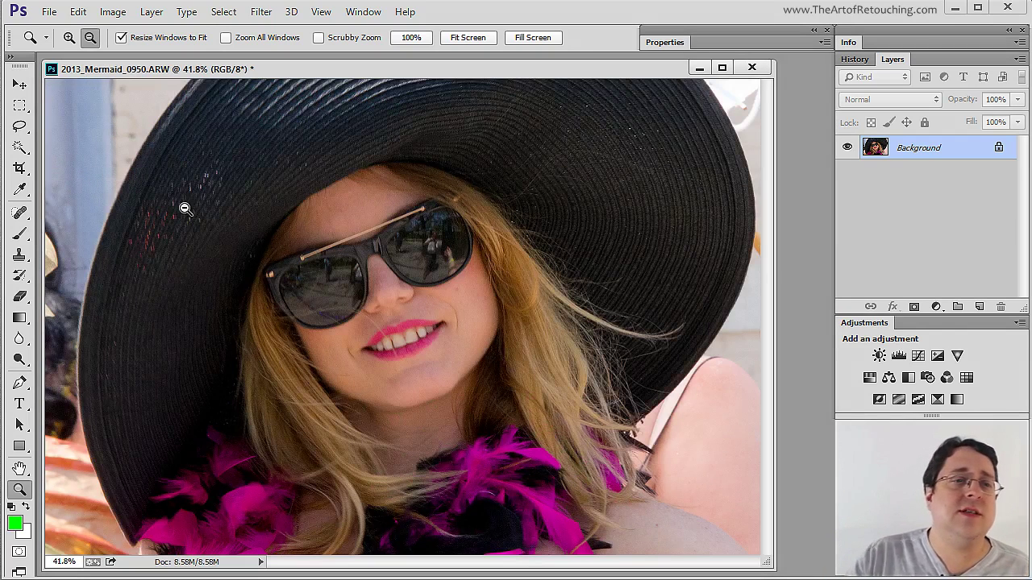
Switch to Zoom In and marquee the sunglasses, nose and smile to about 113%
left_click(69, 38)
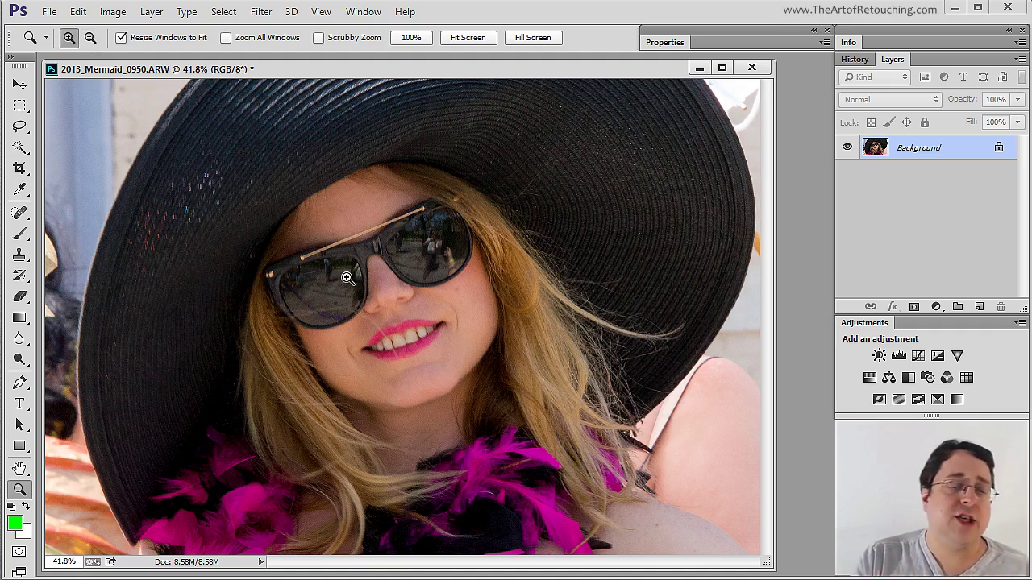
left_click_drag(234, 220, 518, 387)
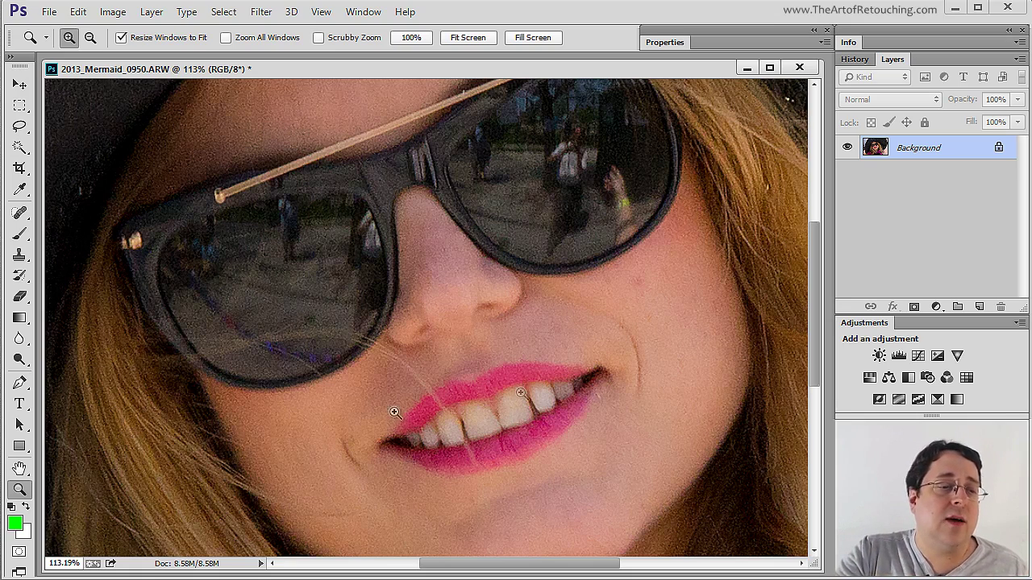
With the Hand tool, pan over the hat until its brim fills the view
left_click(19, 469)
left_click_drag(438, 291, 785, 284)
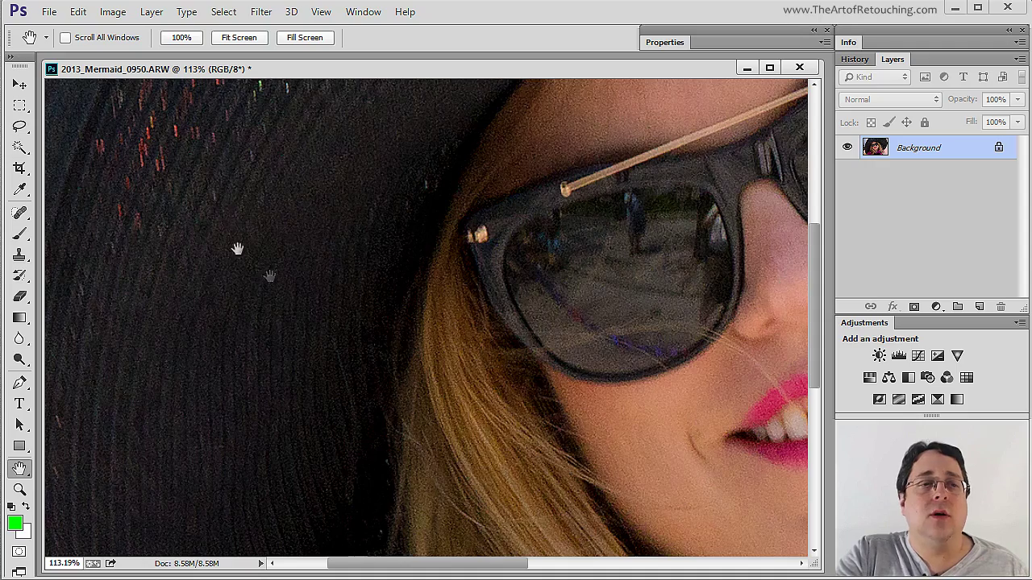
left_click_drag(114, 120, 382, 385)
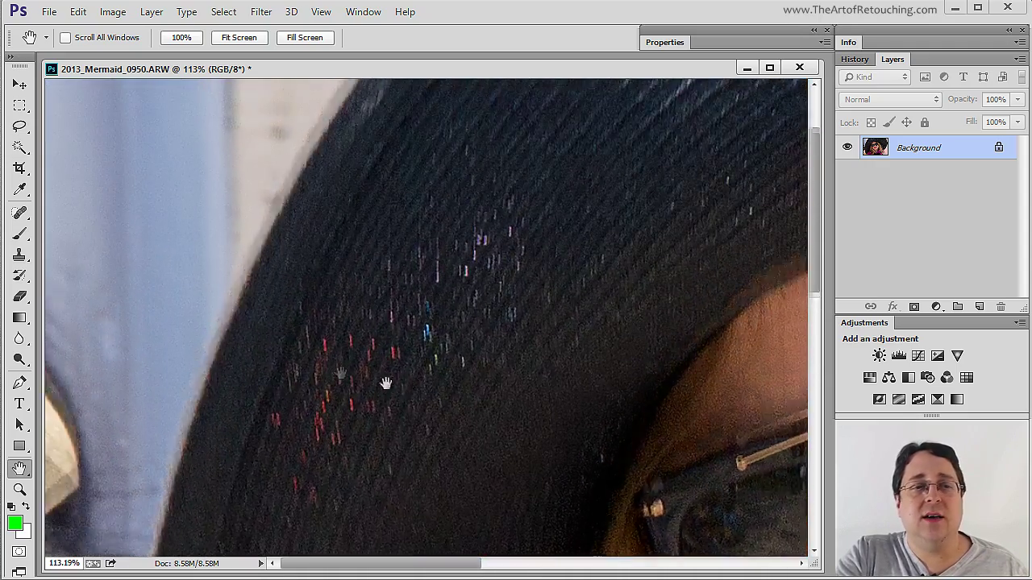
left_click_drag(559, 368, 560, 510)
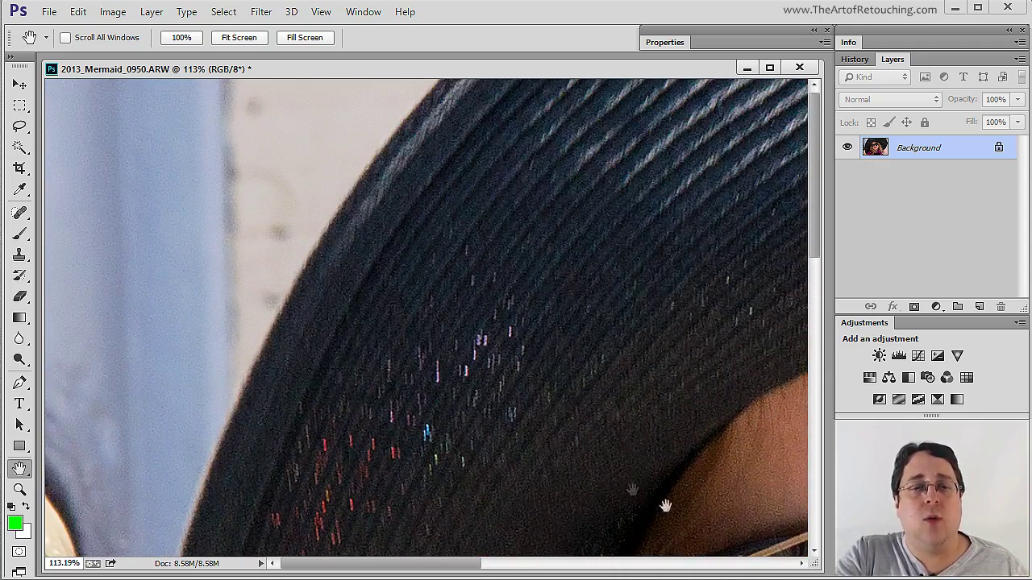
Pan down over the chin, hair and feathers, ending centred on the sunglasses and lips
left_click_drag(730, 500, 291, 256)
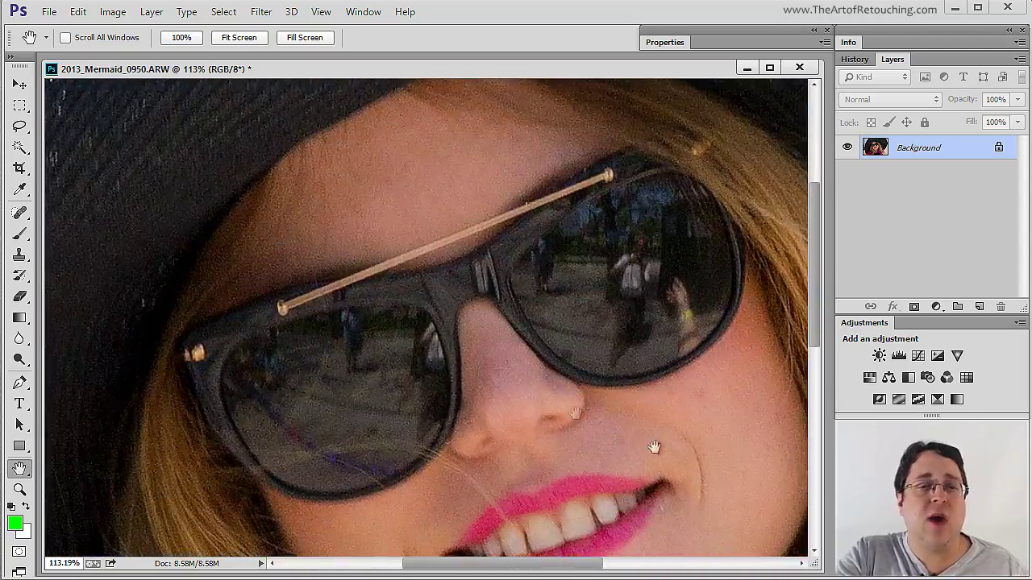
left_click_drag(655, 448, 207, 166)
left_click_drag(500, 323, 439, 311)
left_click_drag(598, 395, 627, 475)
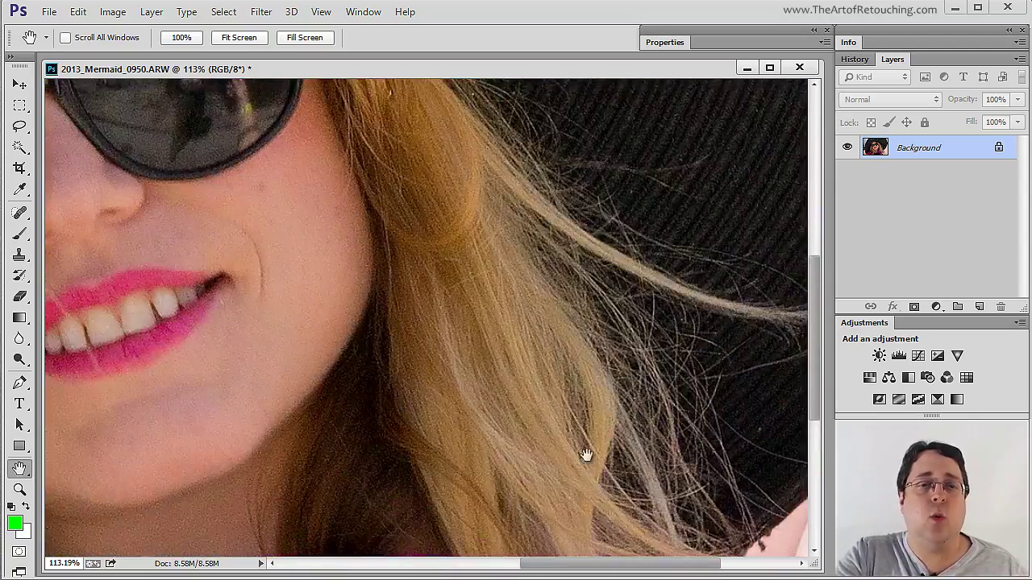
left_click_drag(562, 203, 617, 444)
left_click_drag(123, 398, 389, 309)
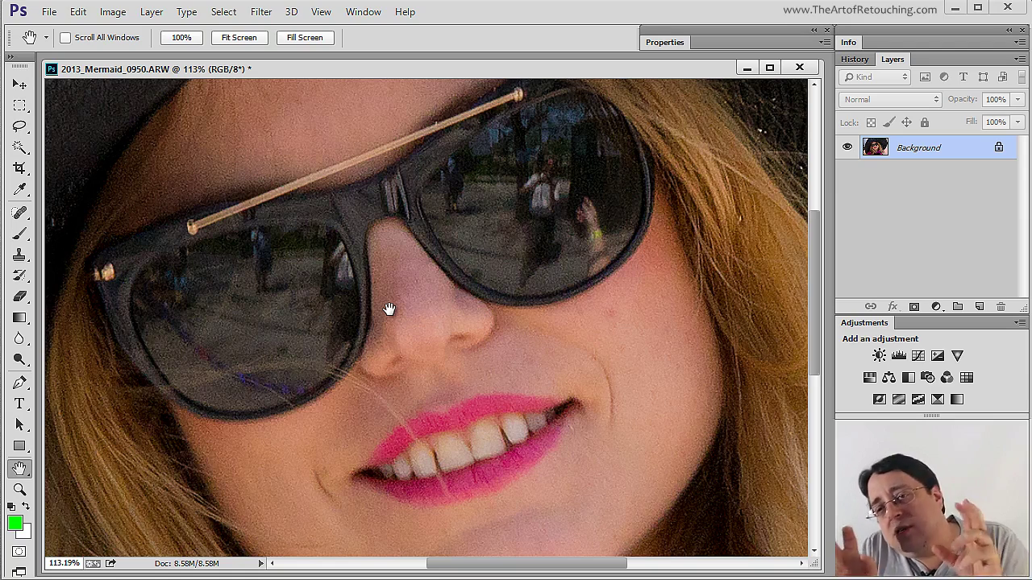
left_click(363, 12)
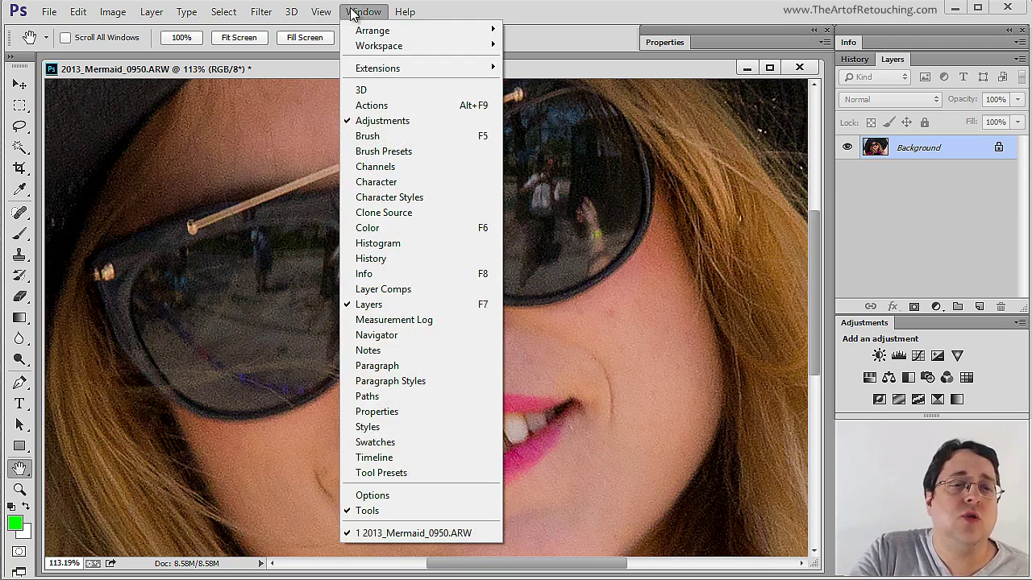
Show the Navigator, pan over hat, lips and pink boa, then zoom to about 246% on the mouth
left_click(377, 335)
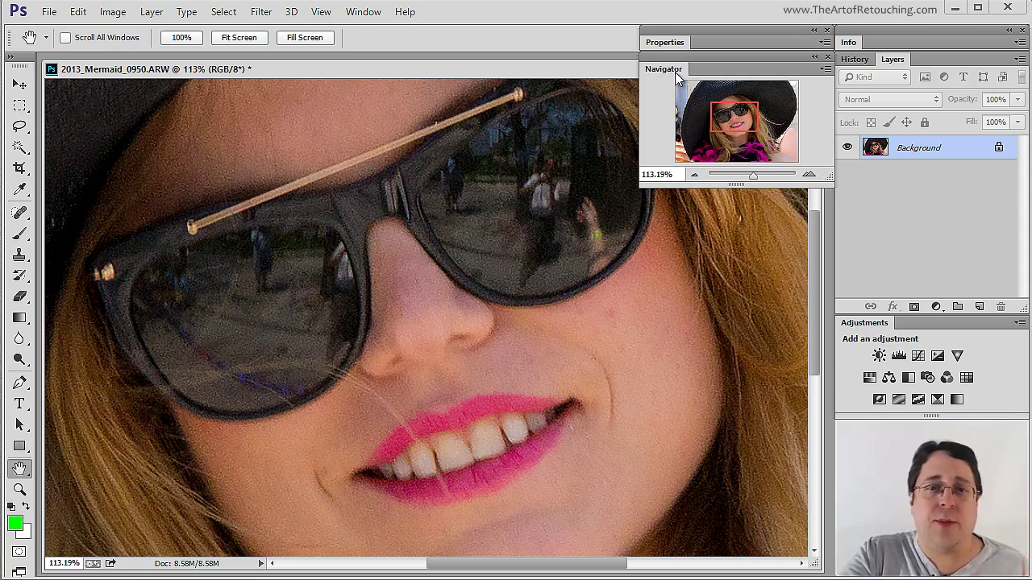
left_click_drag(531, 202, 270, 111)
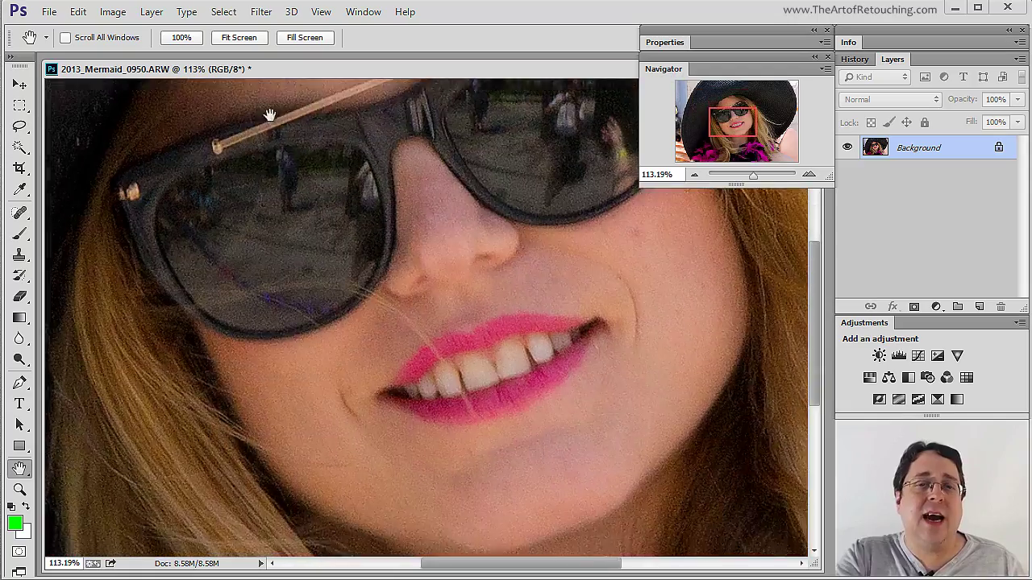
left_click_drag(588, 401, 355, 267)
left_click_drag(471, 321, 315, 218)
left_click_drag(557, 307, 700, 487)
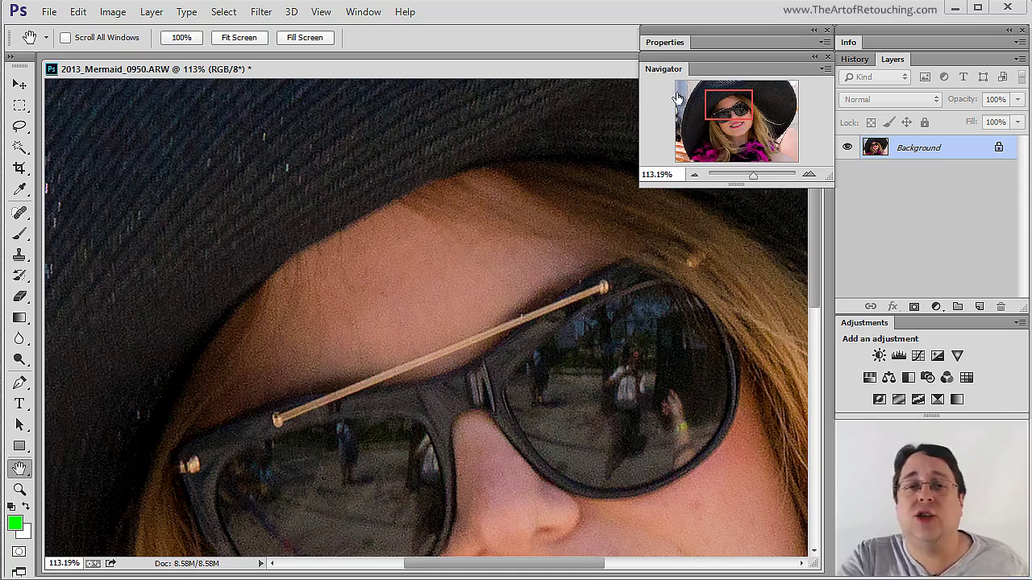
mouse_move(753, 175)
left_mouse_down()
mouse_move(776, 176)
mouse_move(728, 177)
mouse_move(764, 173)
left_mouse_up()
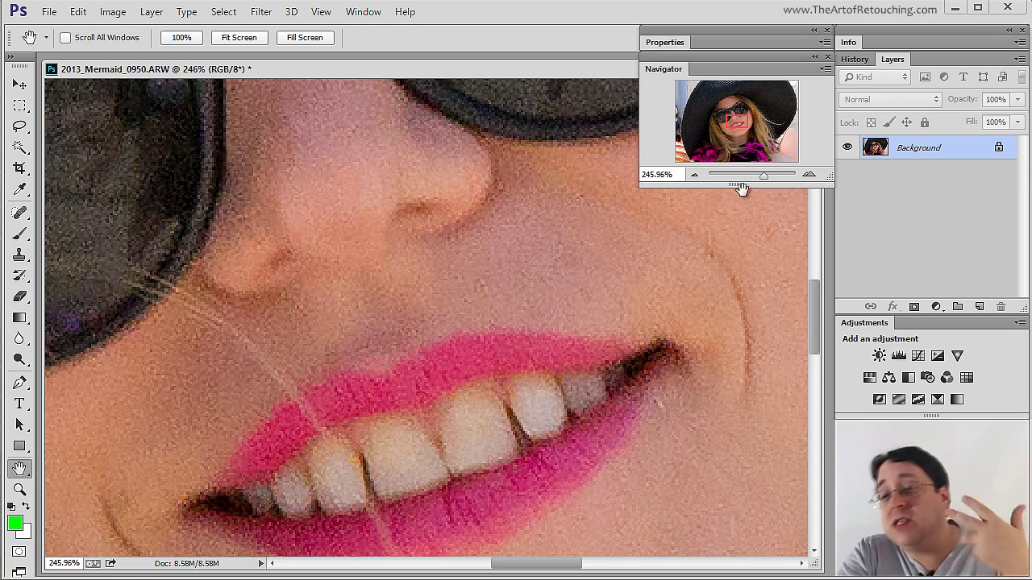
left_click(828, 56)
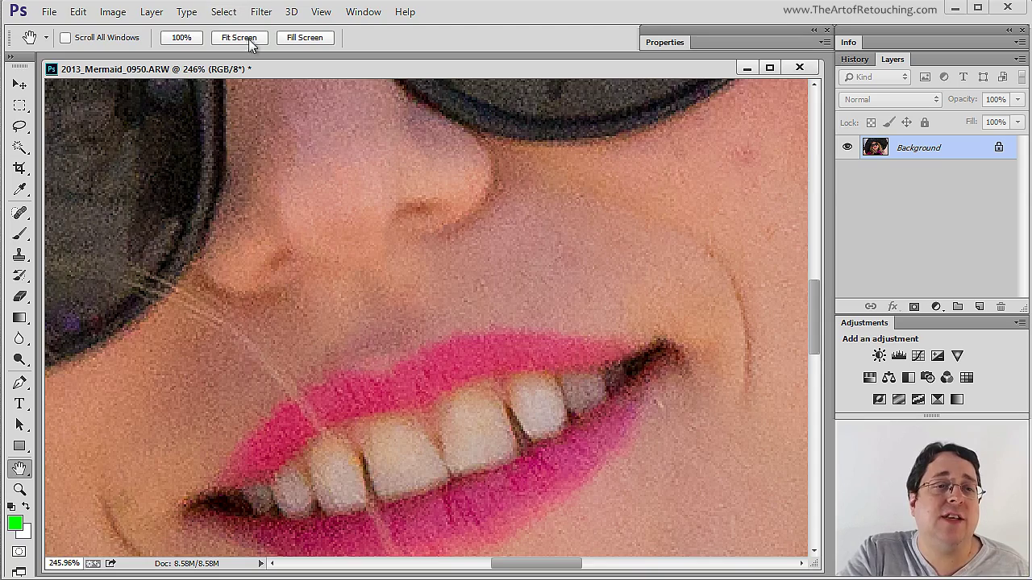
Fit the portrait on screen, zoom to 72.8% on the face, and select the Move tool
left_click(246, 38)
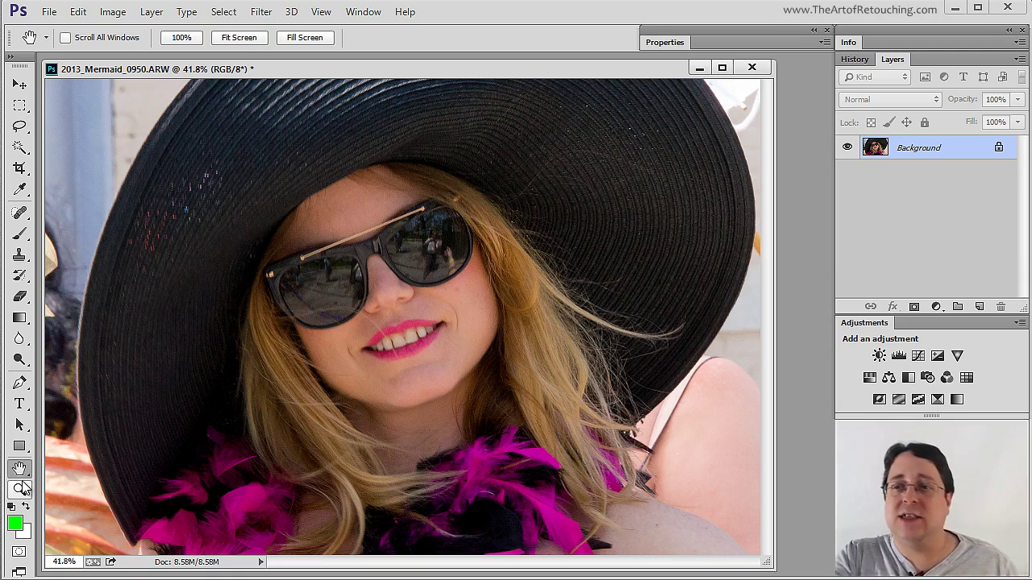
key("ctrl+plus")
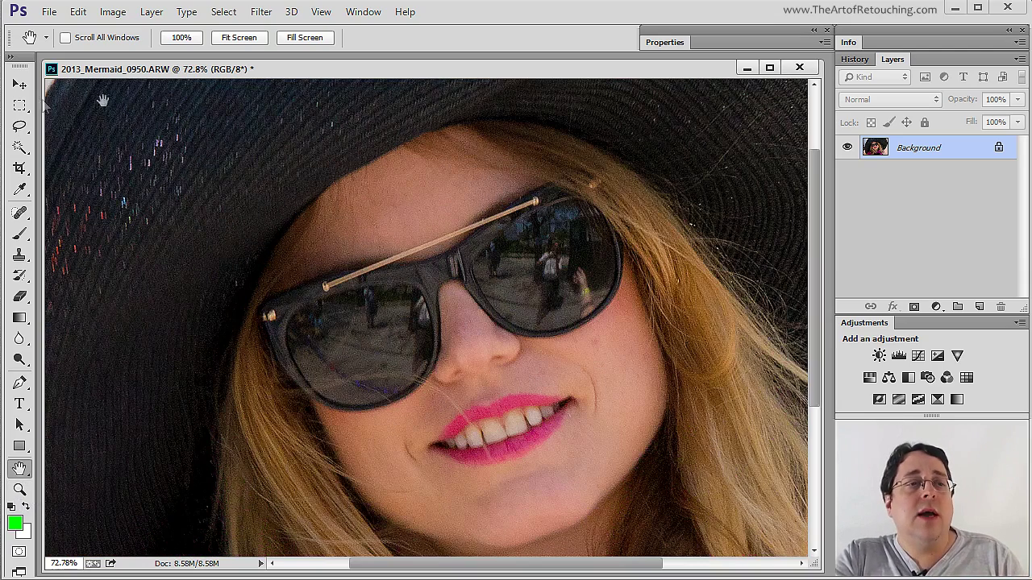
left_click(20, 83)
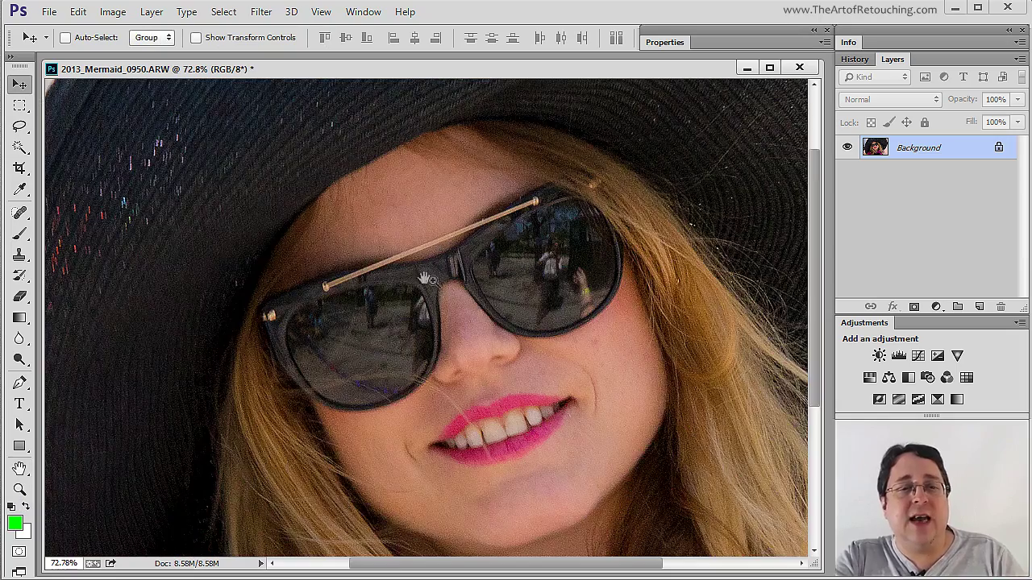
Zoom to 200%, pan across sunglasses, cheek and chin, then fit the portrait at 41.8%
key("ctrl+plus")
key("ctrl+plus")
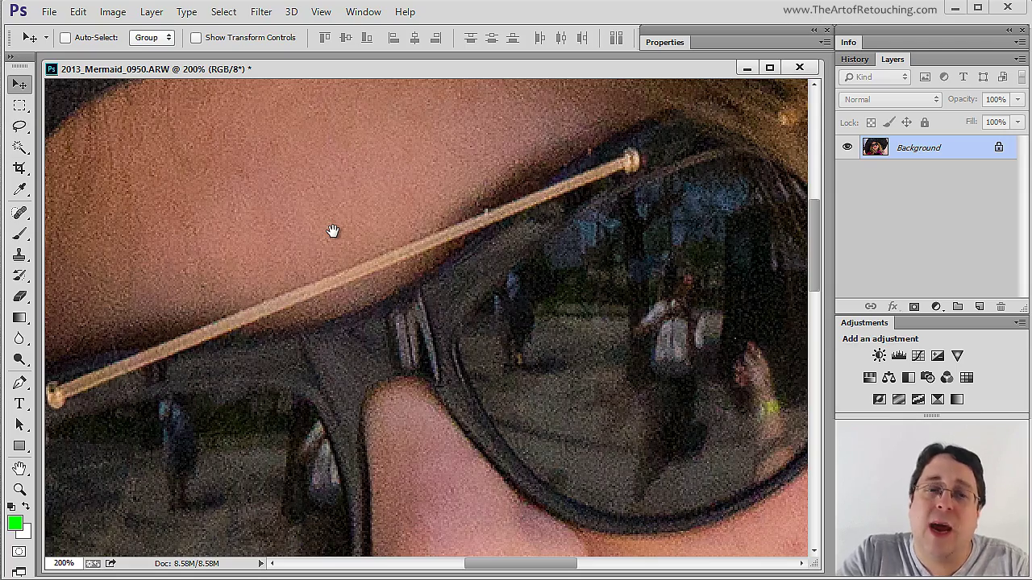
left_click_drag(630, 429, 492, 97)
left_click_drag(645, 395, 460, 218)
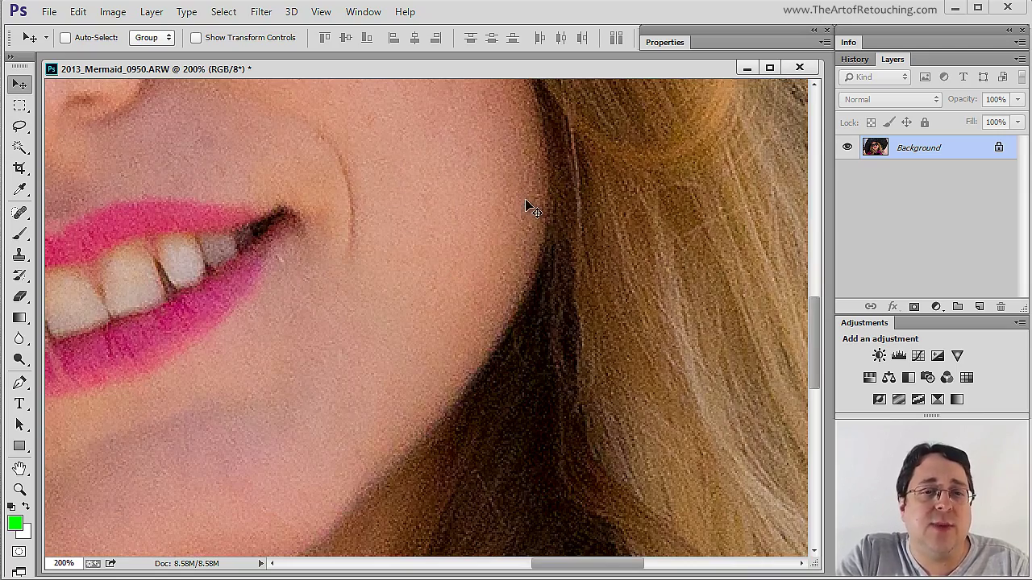
left_click_drag(293, 447, 605, 368)
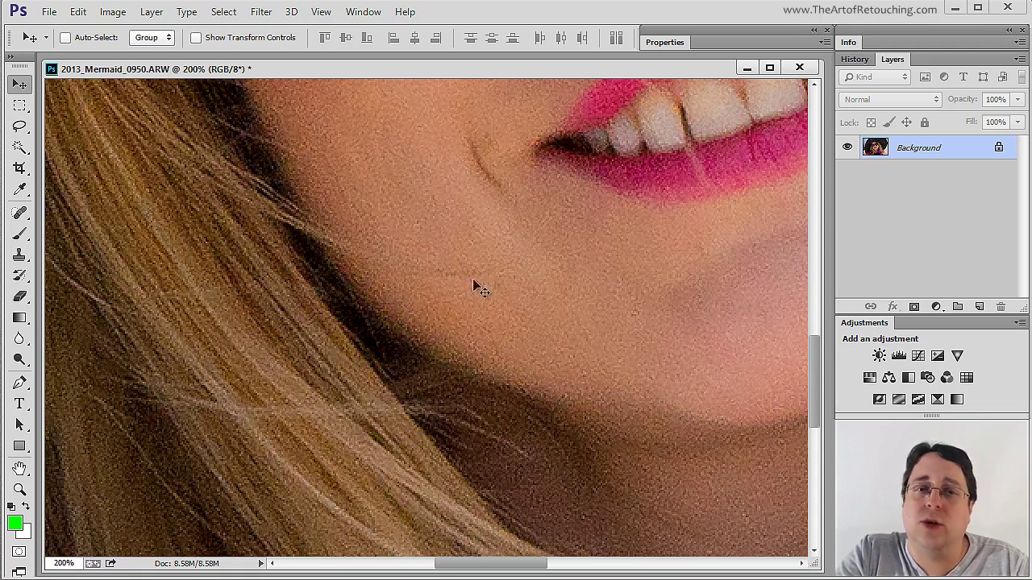
left_click_drag(362, 120, 469, 501)
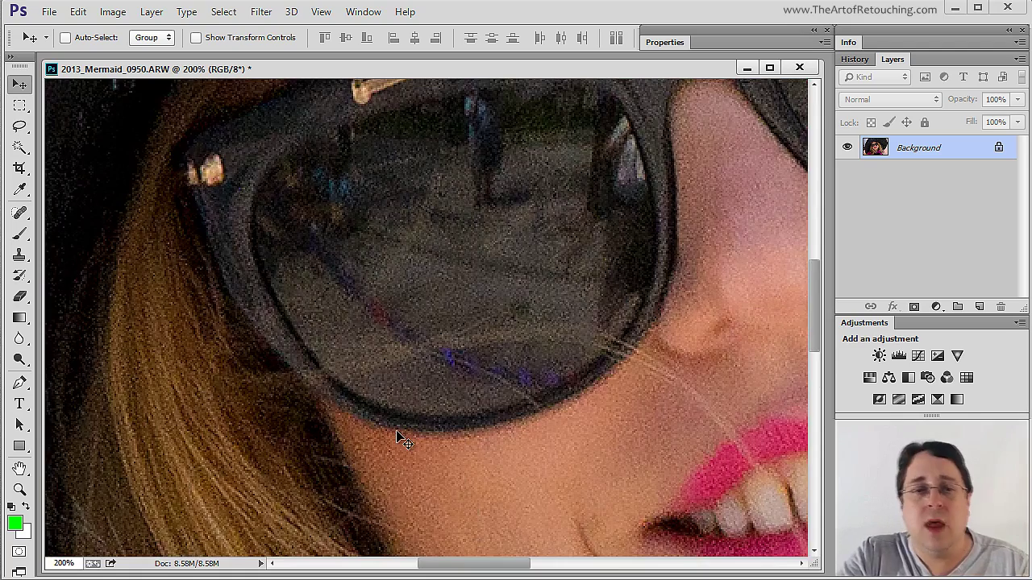
key("ctrl+0")
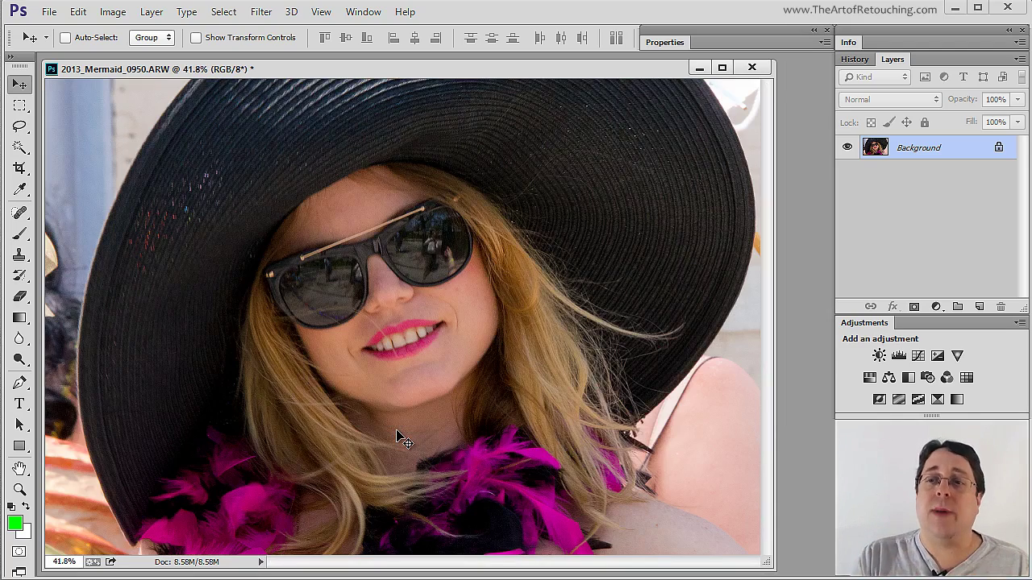
Marquee-zoom to about 96% on the face and sunglasses, then switch to the Hand tool
left_click(19, 489)
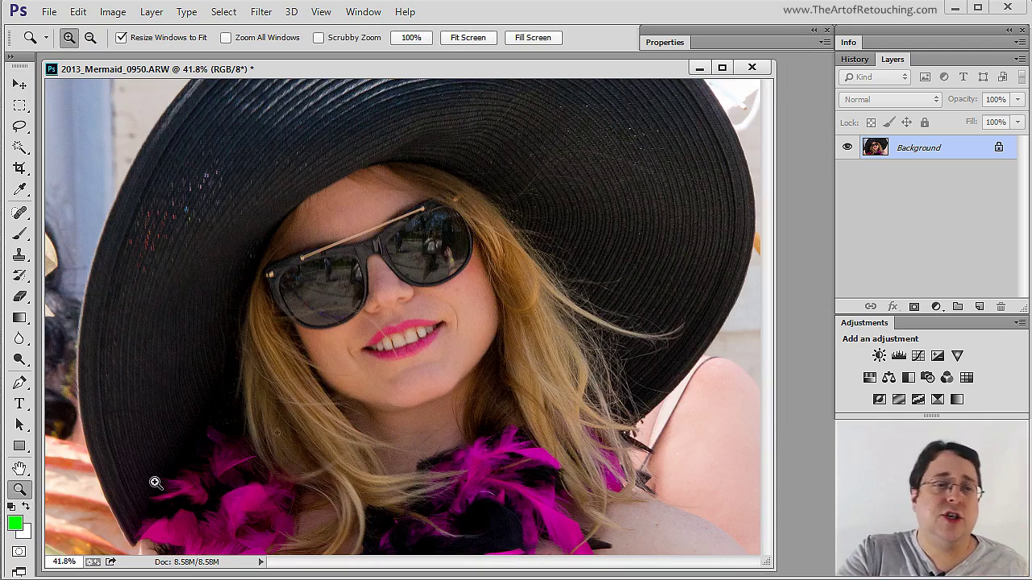
left_click_drag(246, 201, 532, 394)
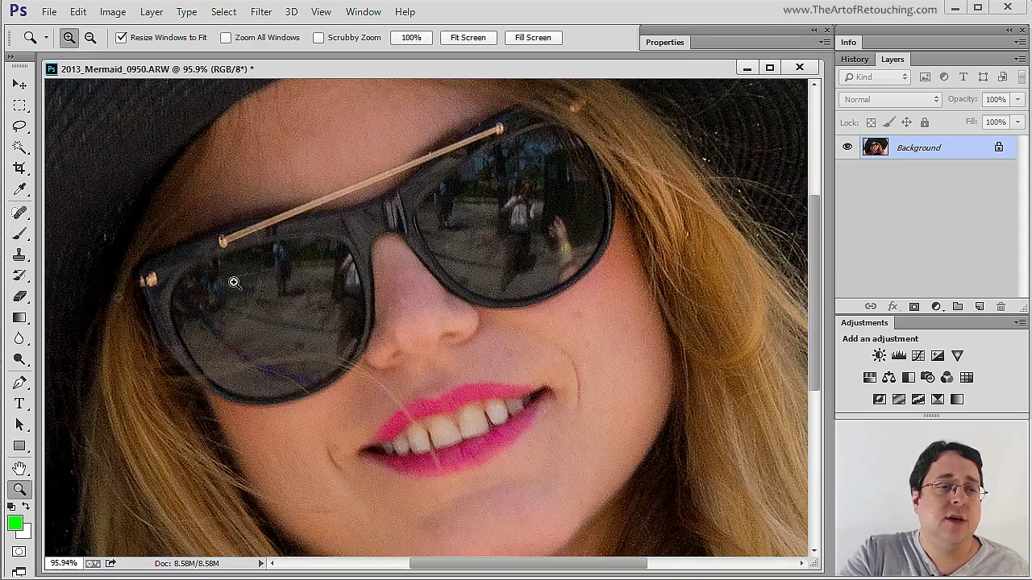
left_click(19, 468)
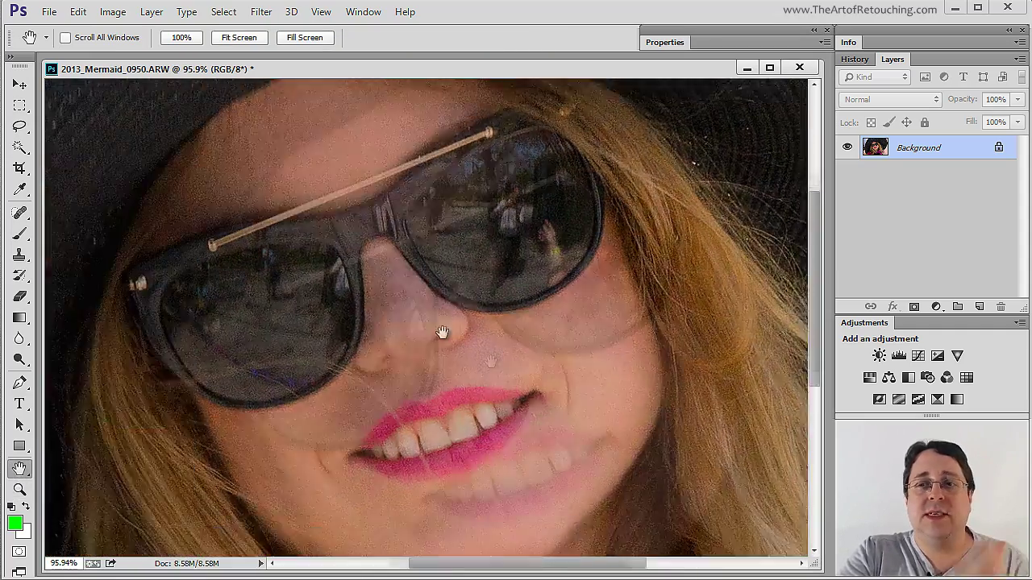